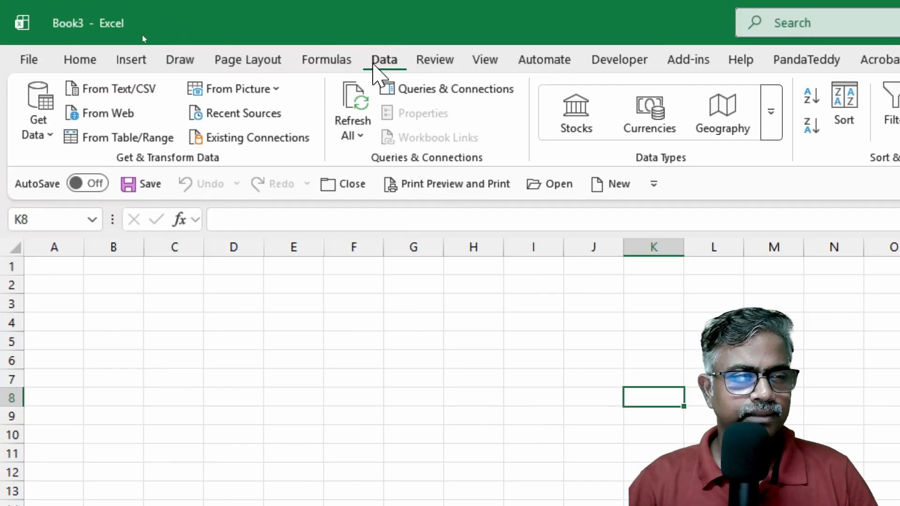
Step: Launch the Power Query Editor and connect to the Right Outer Join Dataset Excel workbook as a new source
{"action": "left_click", "coordinate": [38, 115]}
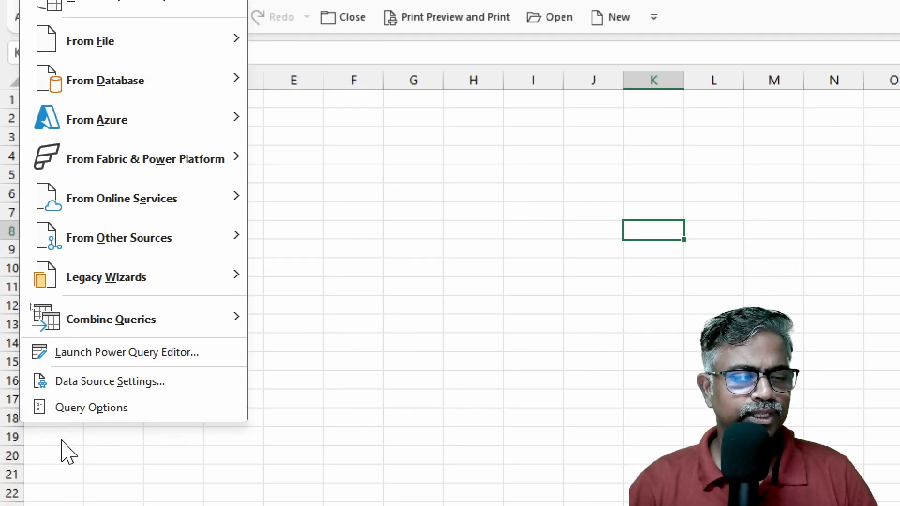
{"action": "left_click", "coordinate": [96, 357]}
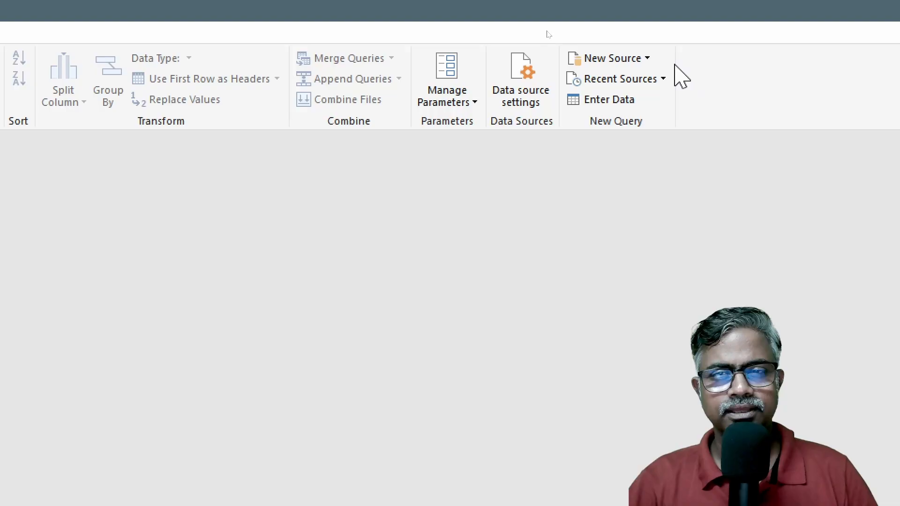
{"action": "left_click", "coordinate": [649, 60]}
{"action": "mouse_move", "coordinate": [650, 86]}
{"action": "left_click", "coordinate": [769, 94]}
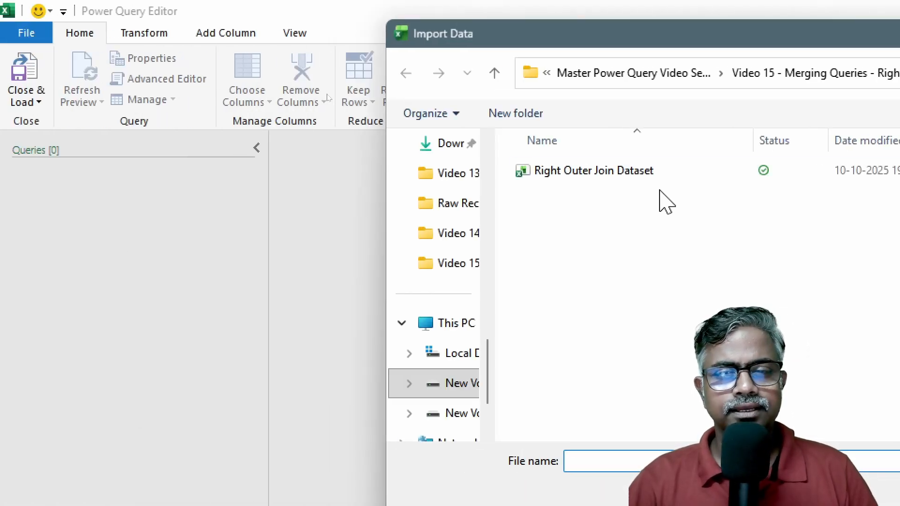
{"action": "left_click", "coordinate": [647, 174]}
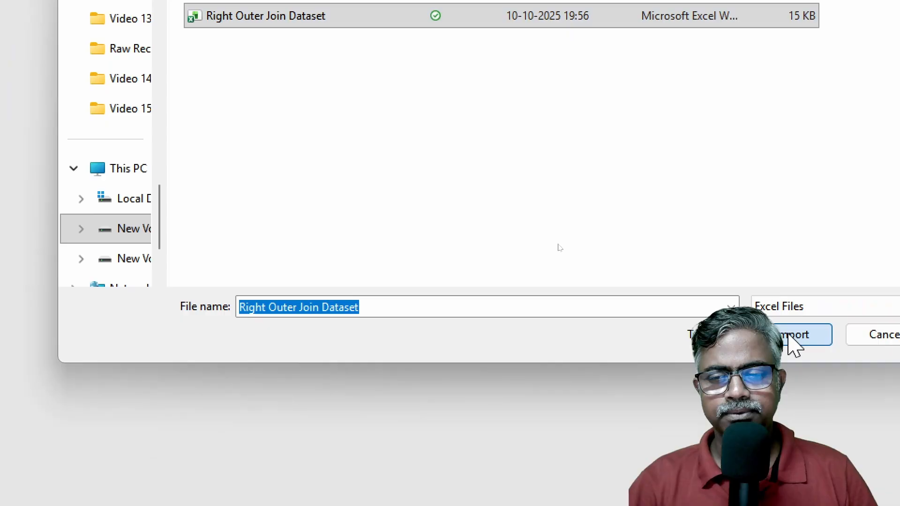
{"action": "left_click", "coordinate": [792, 335]}
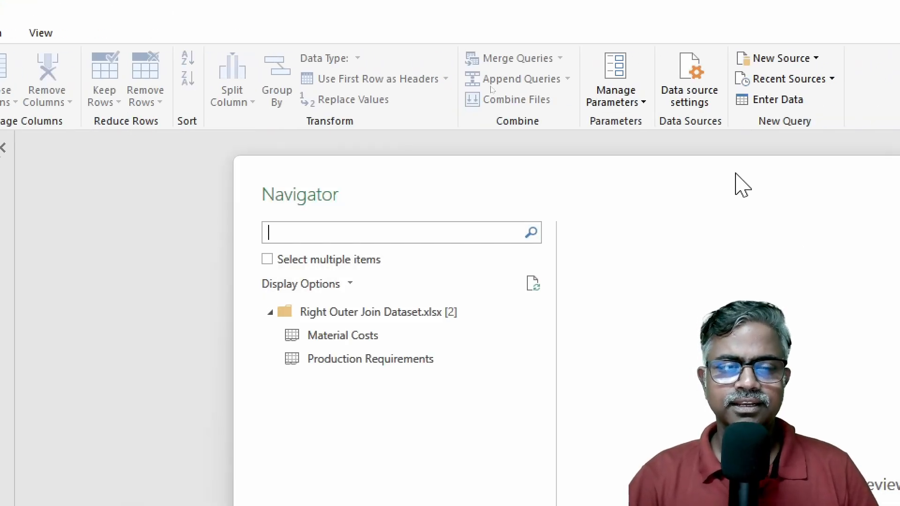
Step: Enable multiple selection in the Navigator and load both the Material Costs and Production Requirements tables
{"action": "left_click_drag", "start_coordinate": [735, 174], "coordinate": [543, 35]}
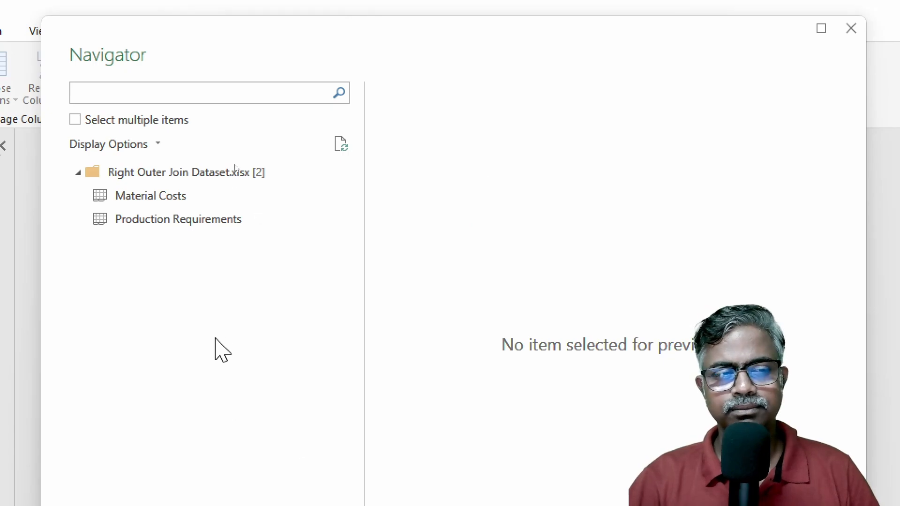
{"action": "left_click", "coordinate": [143, 201]}
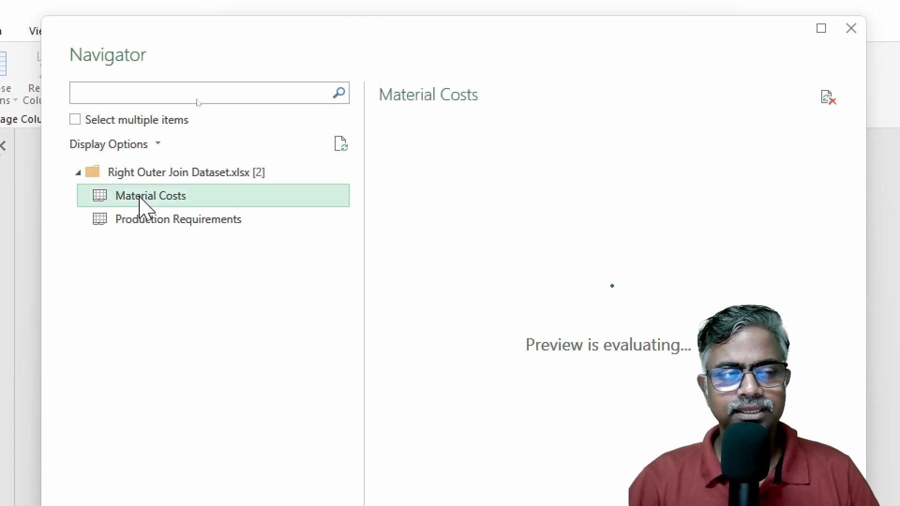
{"action": "left_click", "coordinate": [111, 121]}
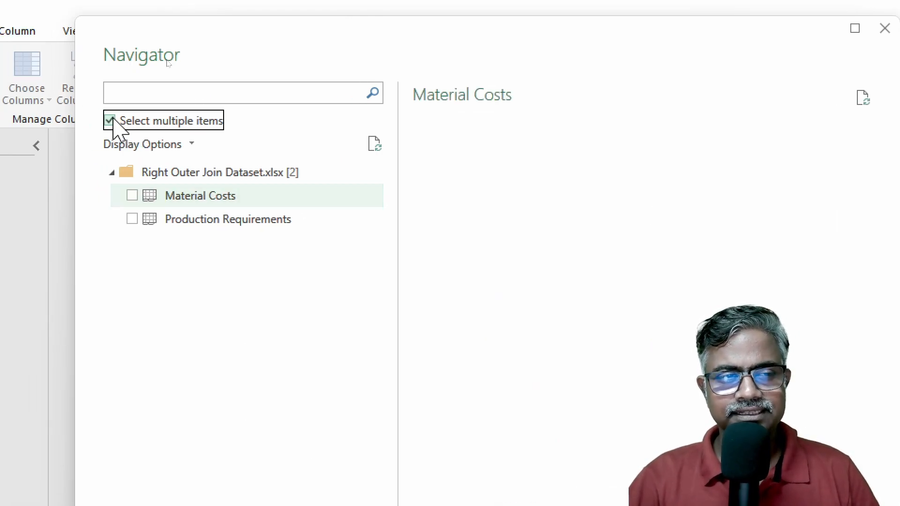
{"action": "left_click", "coordinate": [134, 196]}
{"action": "left_click", "coordinate": [134, 219]}
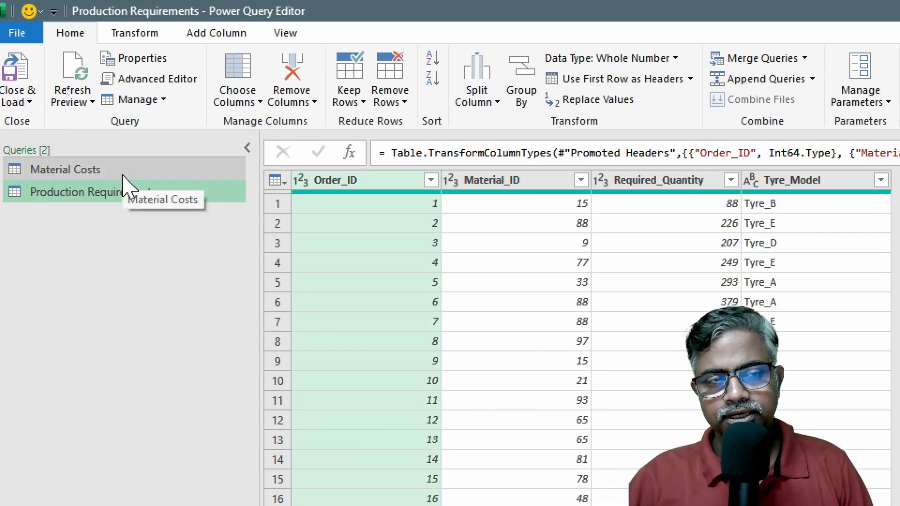
Step: Compare the columns of the Material Costs and Production Requirements queries, focusing on the shared Material_ID column
{"action": "left_click", "coordinate": [123, 176]}
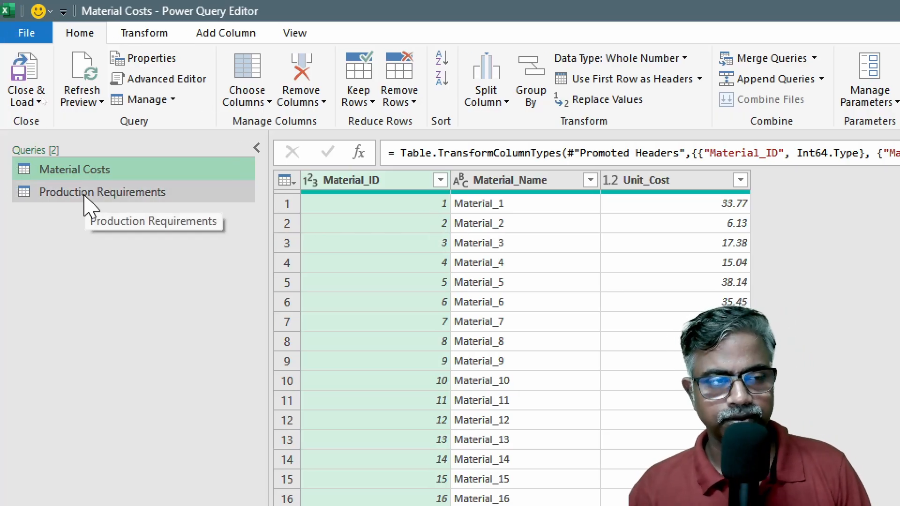
{"action": "left_click", "coordinate": [103, 195]}
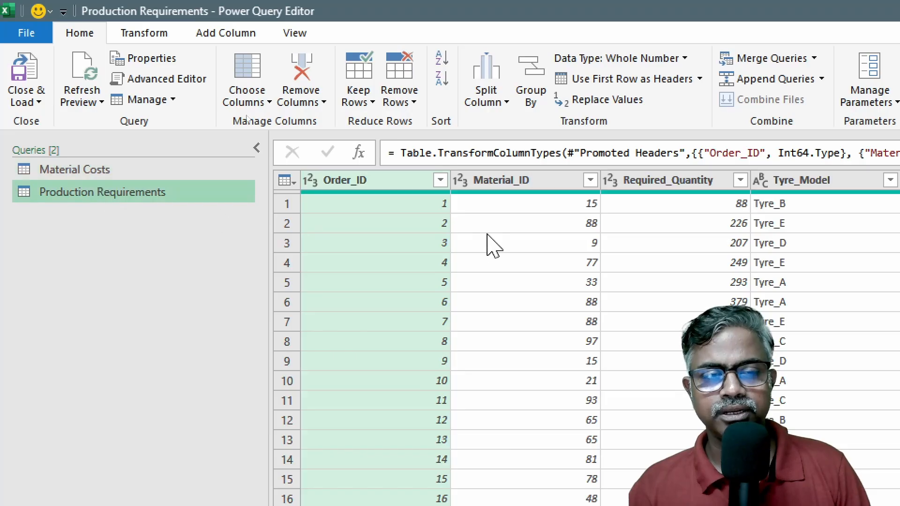
{"action": "left_click", "coordinate": [544, 206]}
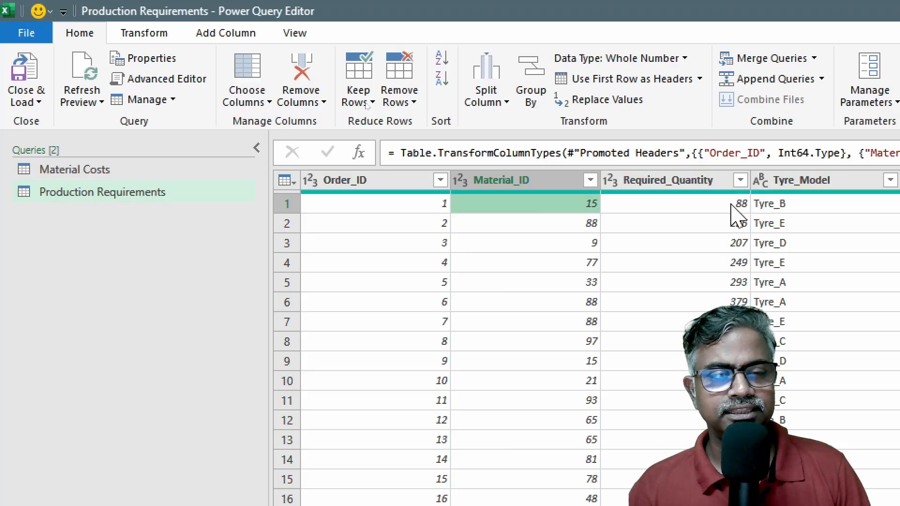
{"action": "left_click", "coordinate": [93, 170]}
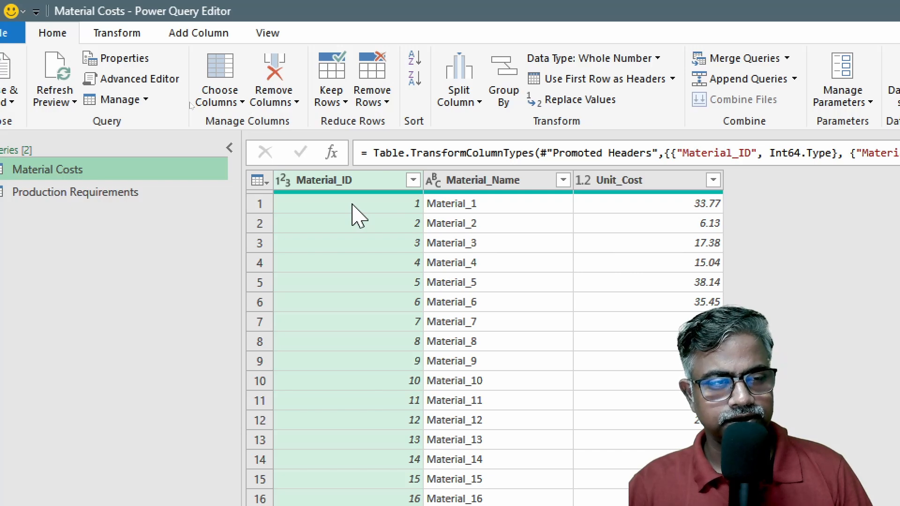
{"action": "left_click", "coordinate": [142, 194]}
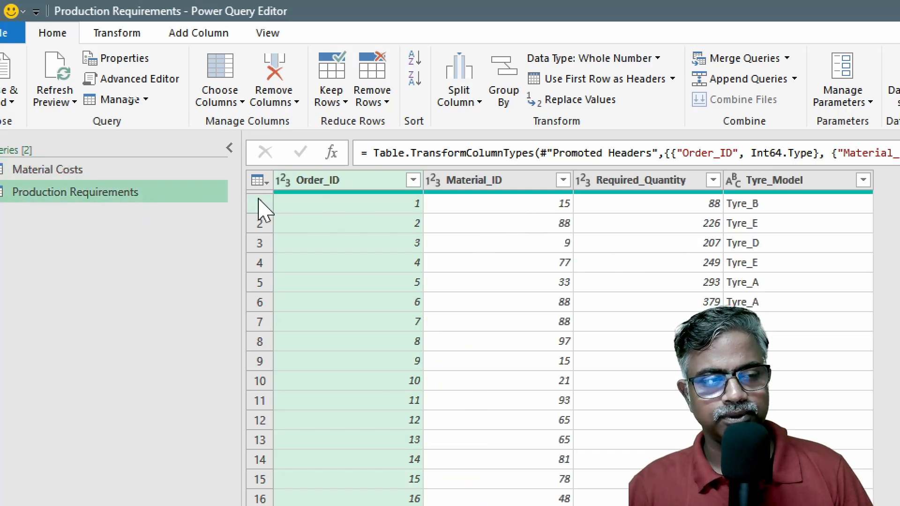
{"action": "left_click", "coordinate": [176, 170]}
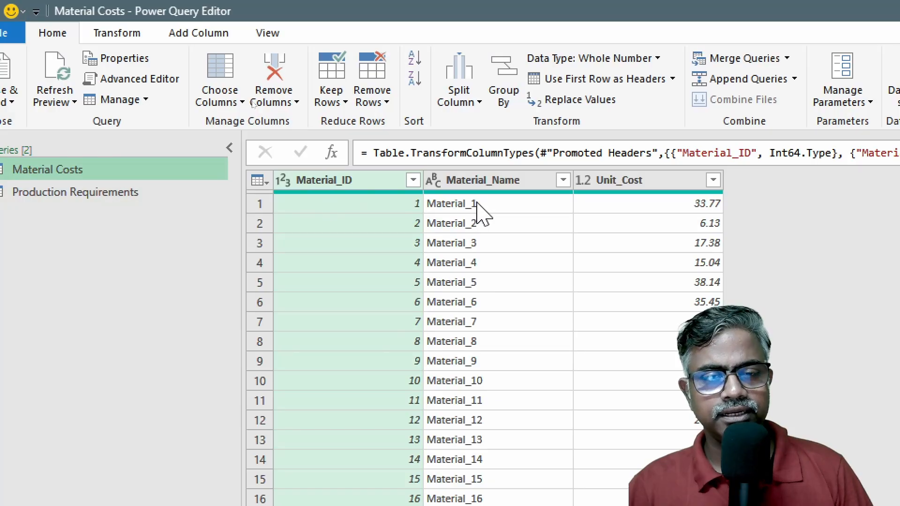
{"action": "left_click", "coordinate": [382, 206]}
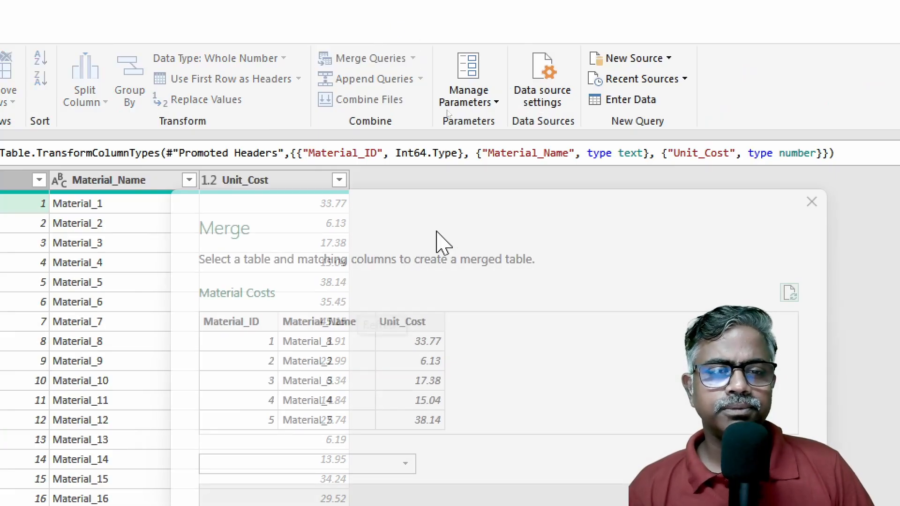
Step: Merge Material Costs with Production Requirements on Material_ID, using a Left Outer join
{"action": "left_click_drag", "start_coordinate": [503, 202], "coordinate": [391, 42]}
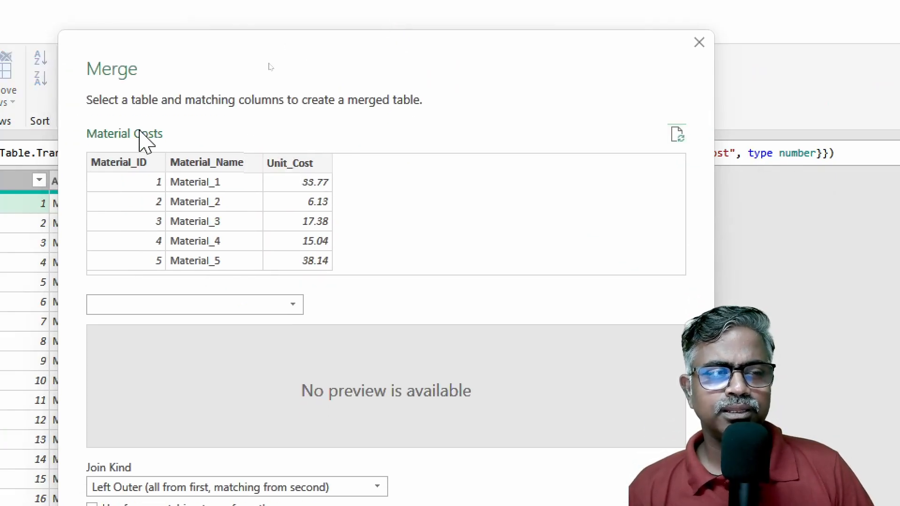
{"action": "left_click", "coordinate": [151, 308]}
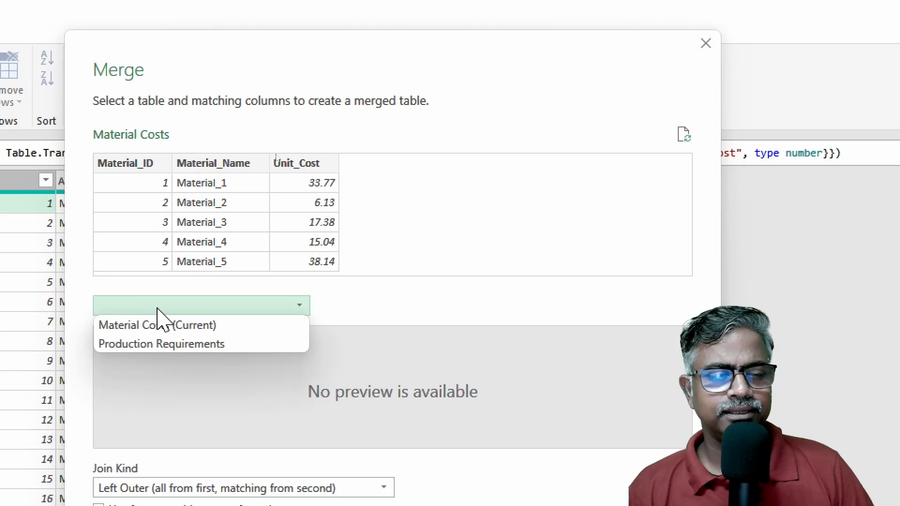
{"action": "left_click", "coordinate": [161, 345]}
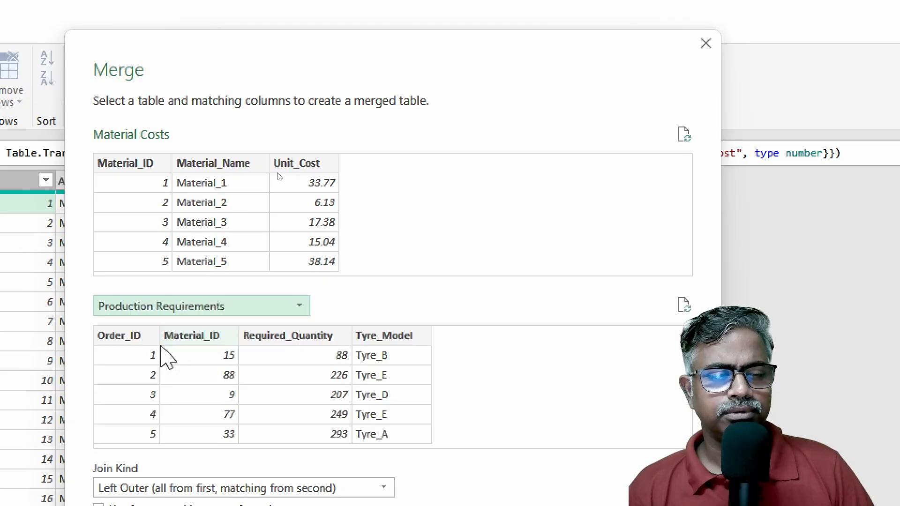
{"action": "left_click", "coordinate": [149, 164]}
{"action": "left_click", "coordinate": [225, 340]}
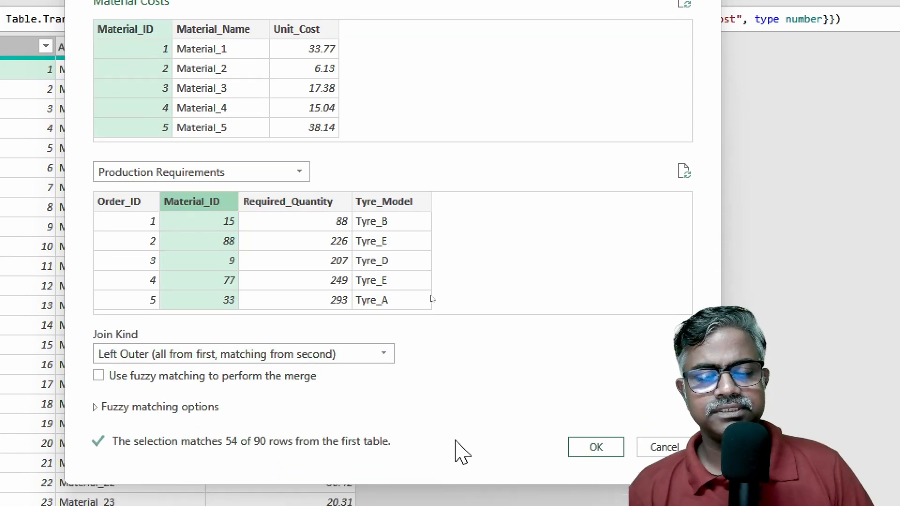
{"action": "left_click", "coordinate": [581, 449]}
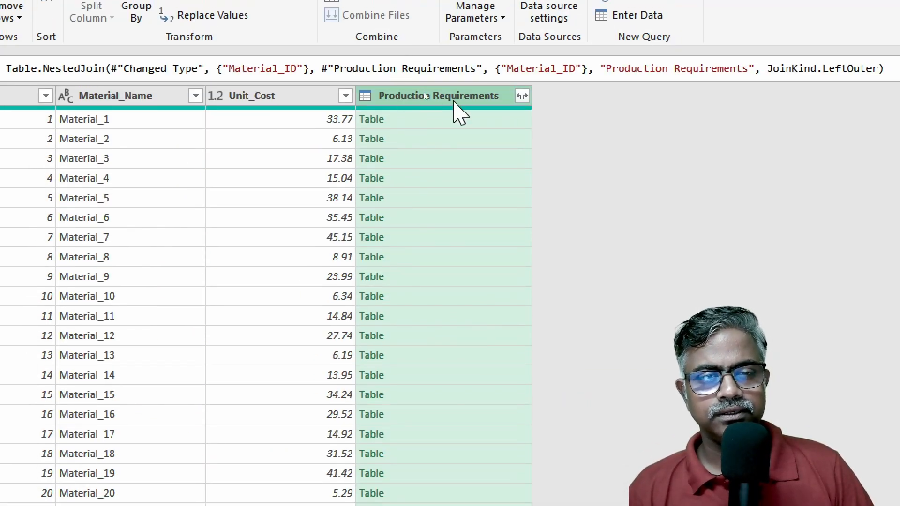
Step: Expand the merged Production Requirements column to Material_ID, Required_Quantity and Tyre_Model, leaving out Order_ID and keeping the original column name as prefix
{"action": "left_click", "coordinate": [522, 95]}
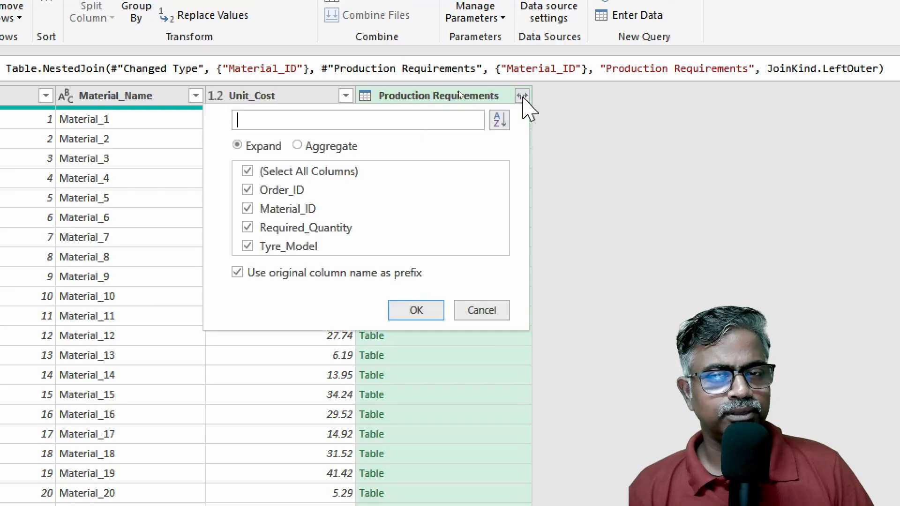
{"action": "left_click", "coordinate": [262, 172]}
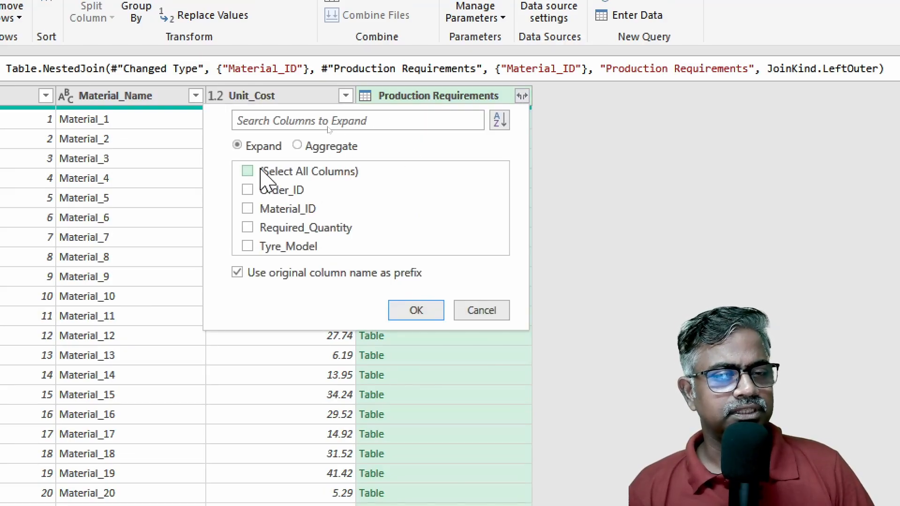
{"action": "left_click", "coordinate": [247, 227]}
{"action": "left_click", "coordinate": [248, 246]}
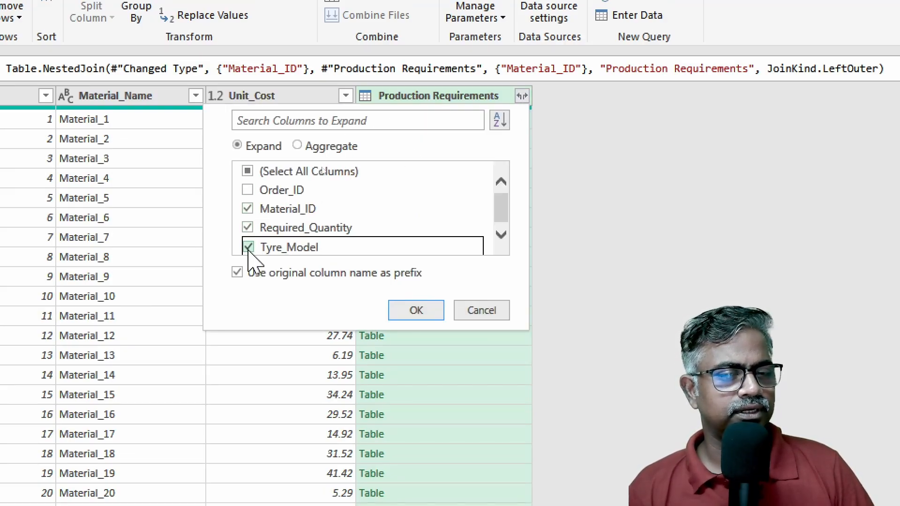
{"action": "left_click", "coordinate": [429, 313]}
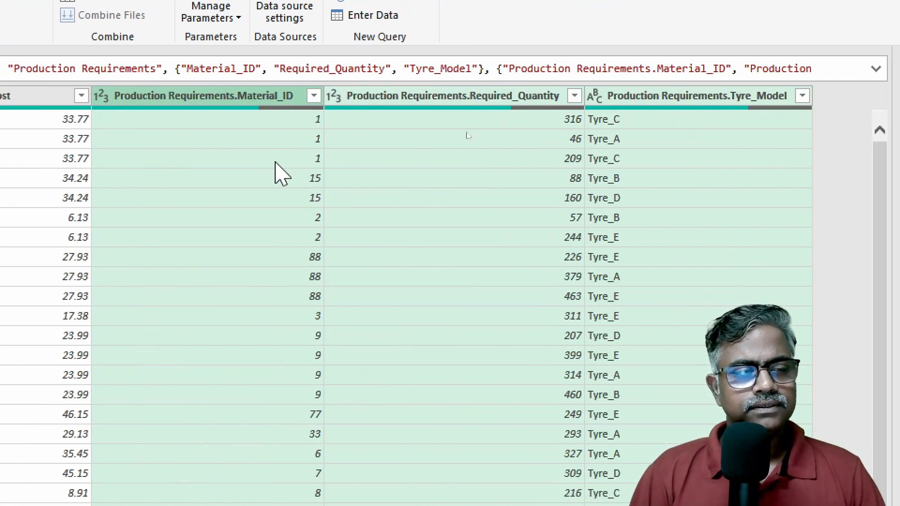
Step: Examine the merged rows for materials with and without matching production requirements
{"action": "scroll", "coordinate": [260, 389], "scroll_direction": "down", "scroll_amount": 3}
{"action": "scroll", "coordinate": [260, 389], "scroll_direction": "down", "scroll_amount": 9}
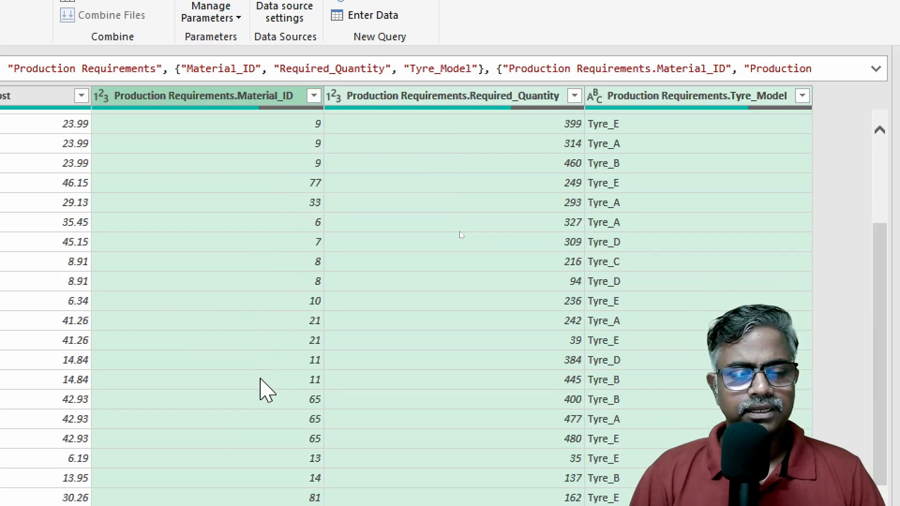
{"action": "scroll", "coordinate": [260, 389], "scroll_direction": "up", "scroll_amount": 10}
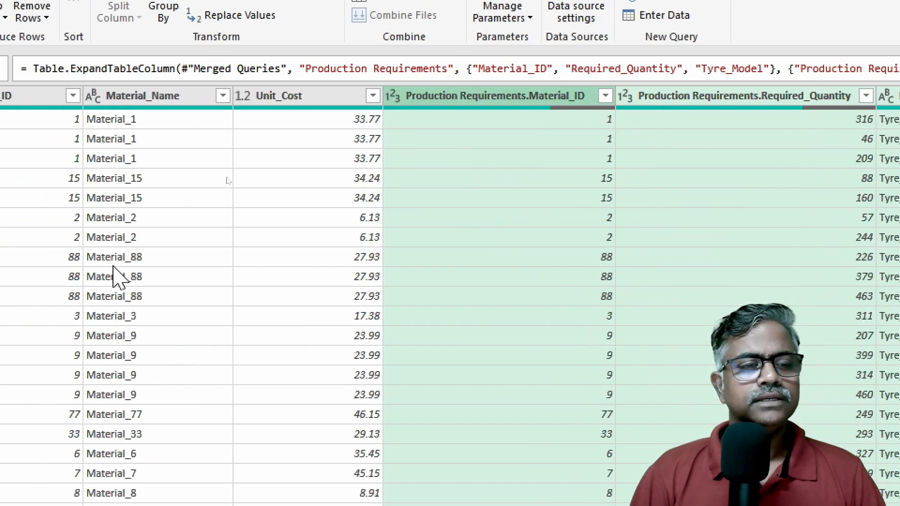
{"action": "scroll", "coordinate": [389, 199], "scroll_direction": "down", "scroll_amount": 2}
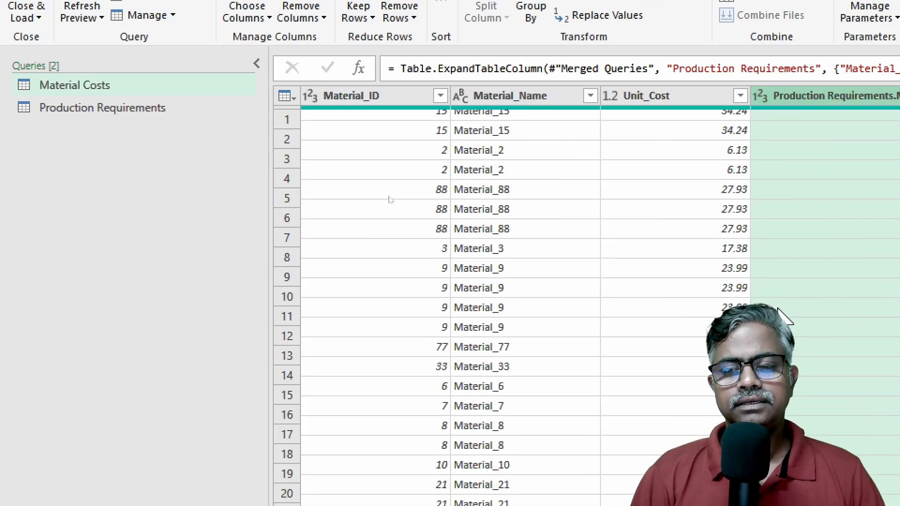
{"action": "scroll", "coordinate": [788, 303], "scroll_direction": "up", "scroll_amount": 2}
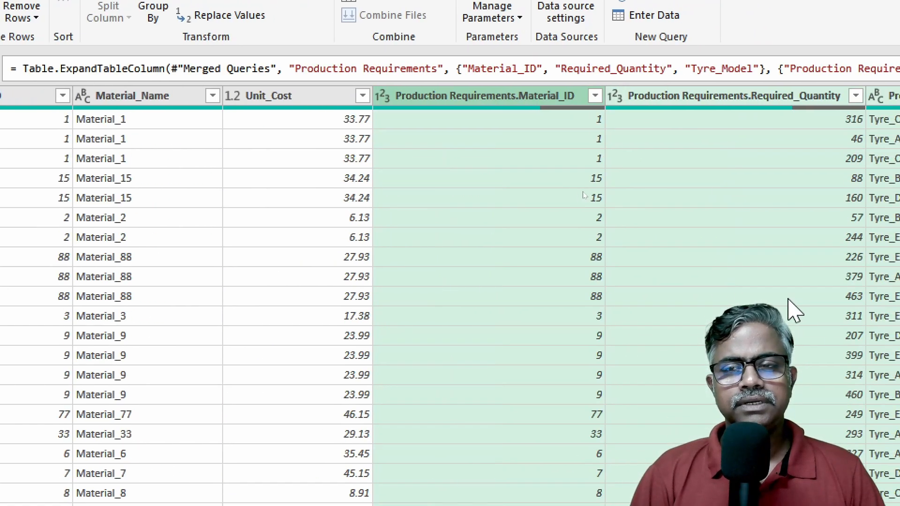
{"action": "scroll", "coordinate": [610, 312], "scroll_direction": "down", "scroll_amount": 15}
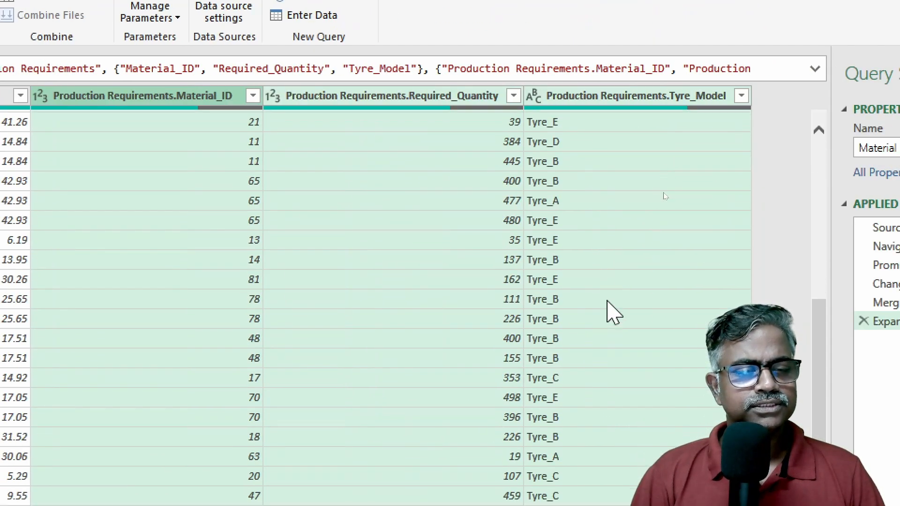
{"action": "scroll", "coordinate": [612, 312], "scroll_direction": "down", "scroll_amount": 3}
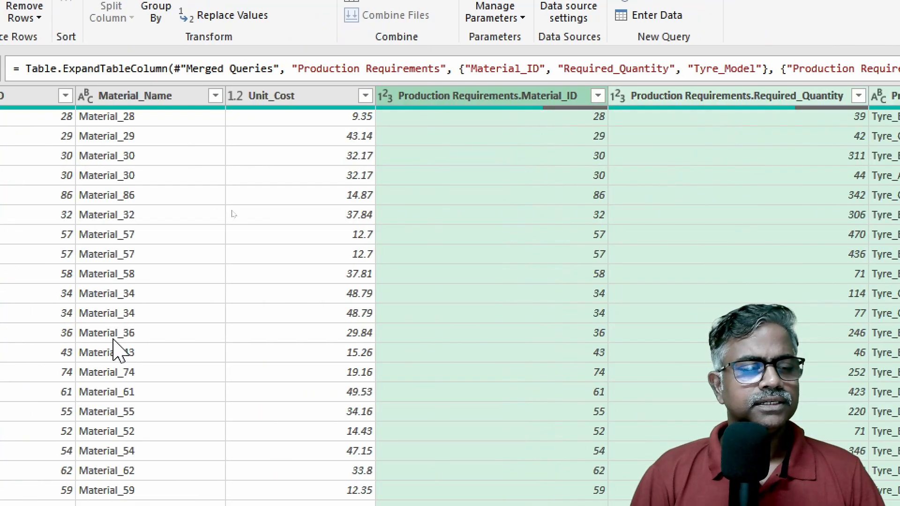
{"action": "scroll", "coordinate": [220, 341], "scroll_direction": "down", "scroll_amount": 2}
{"action": "scroll", "coordinate": [236, 332], "scroll_direction": "down", "scroll_amount": 6}
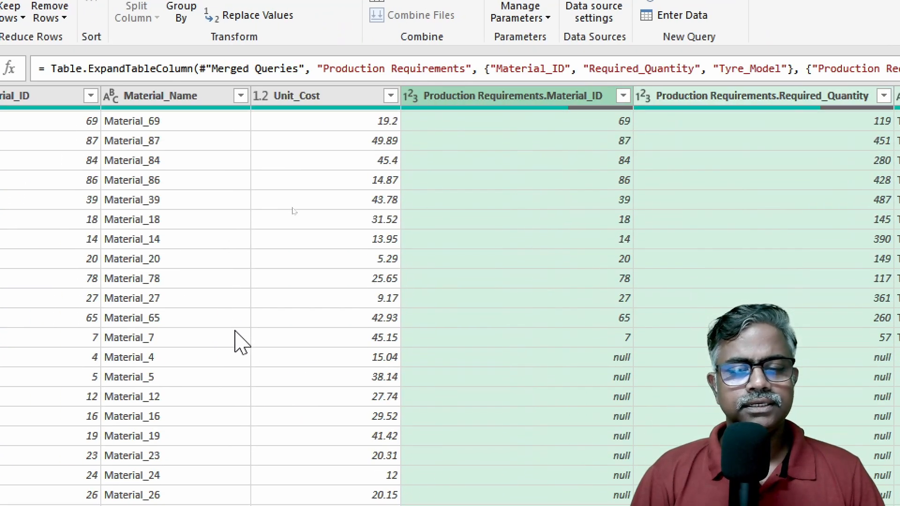
{"action": "scroll", "coordinate": [240, 342], "scroll_direction": "down", "scroll_amount": 2}
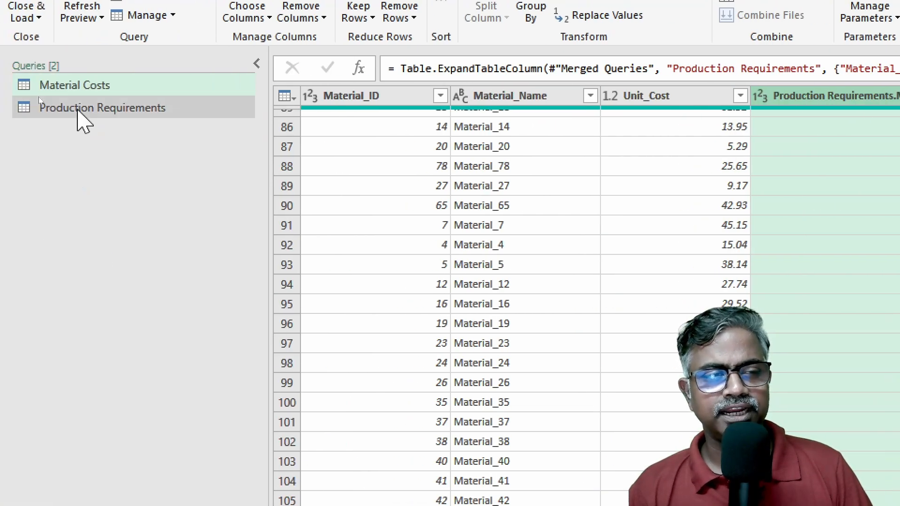
Step: Check which Material_ID values occur in the Production Requirements query using the column's filter list, leaving the data unfiltered
{"action": "left_click", "coordinate": [82, 112]}
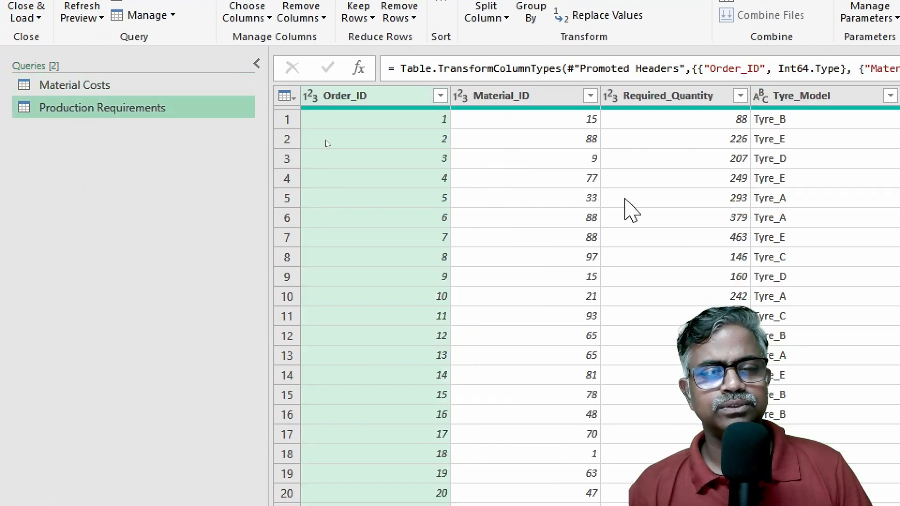
{"action": "left_click", "coordinate": [590, 96]}
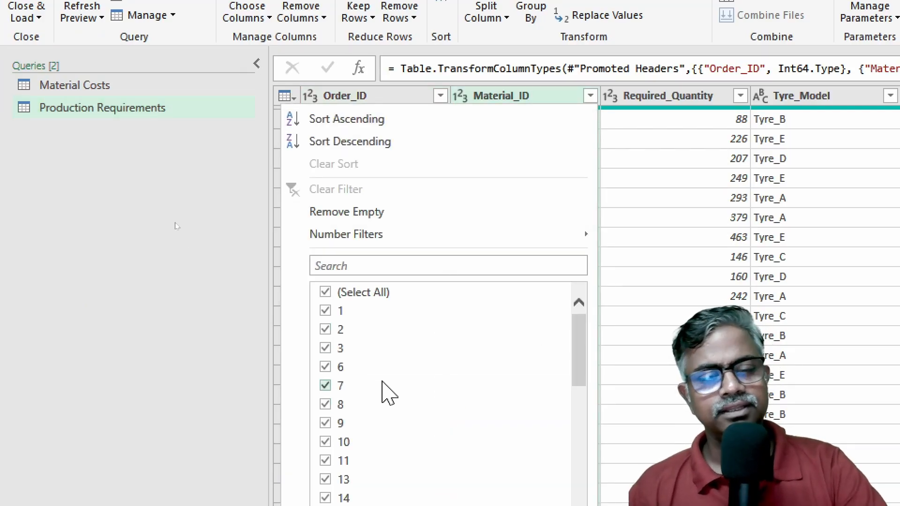
{"action": "left_click", "coordinate": [164, 182]}
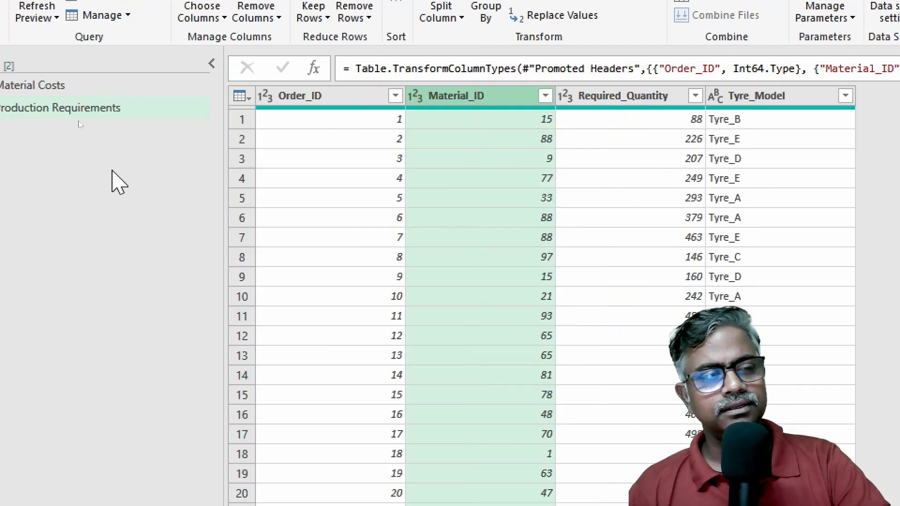
Step: Remove the expanded Production Requirements step and the Merged Queries step from the Material Costs query
{"action": "left_click", "coordinate": [66, 87]}
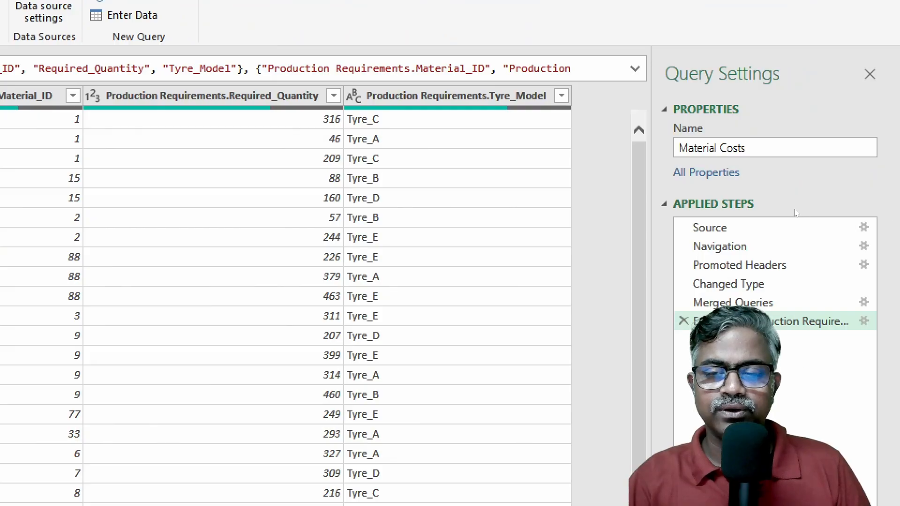
{"action": "left_click", "coordinate": [683, 321]}
{"action": "left_click", "coordinate": [683, 304]}
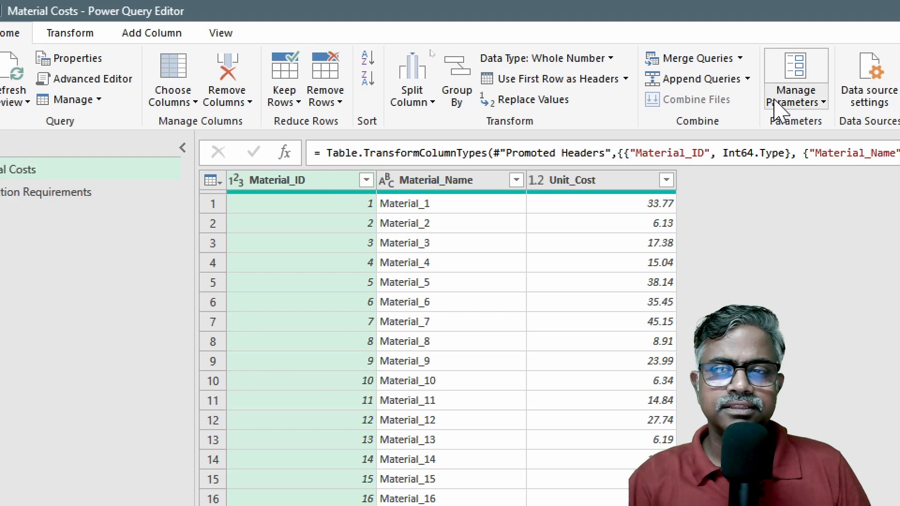
Step: Merge Material Costs with Production Requirements on Material_ID, using a Right Outer join
{"action": "left_click", "coordinate": [696, 60]}
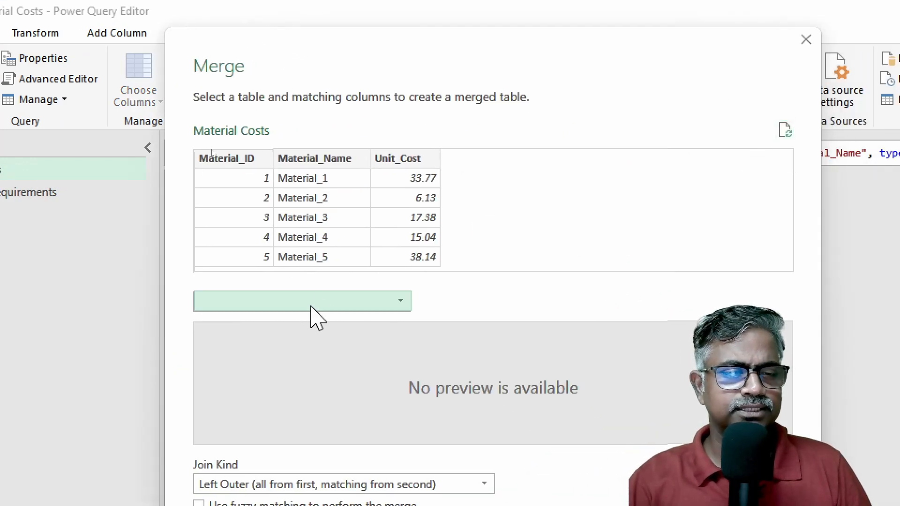
{"action": "left_click", "coordinate": [311, 305]}
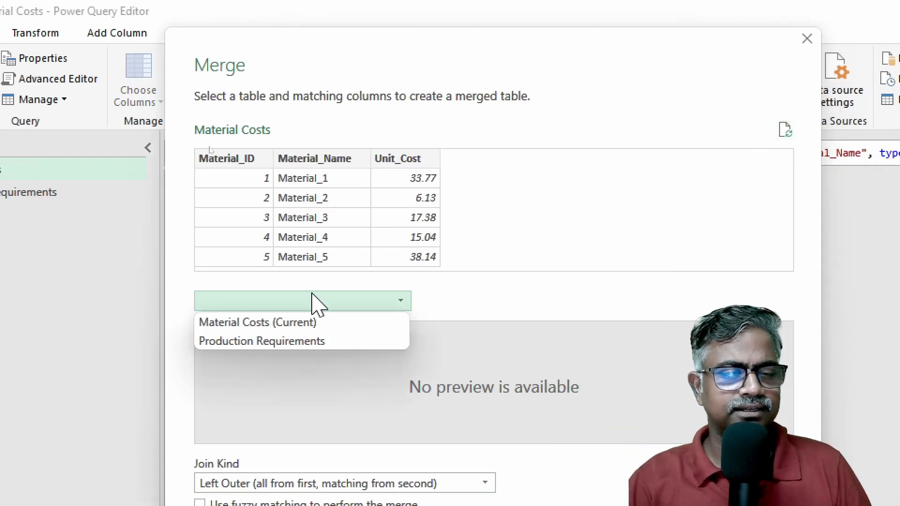
{"action": "left_click", "coordinate": [283, 345]}
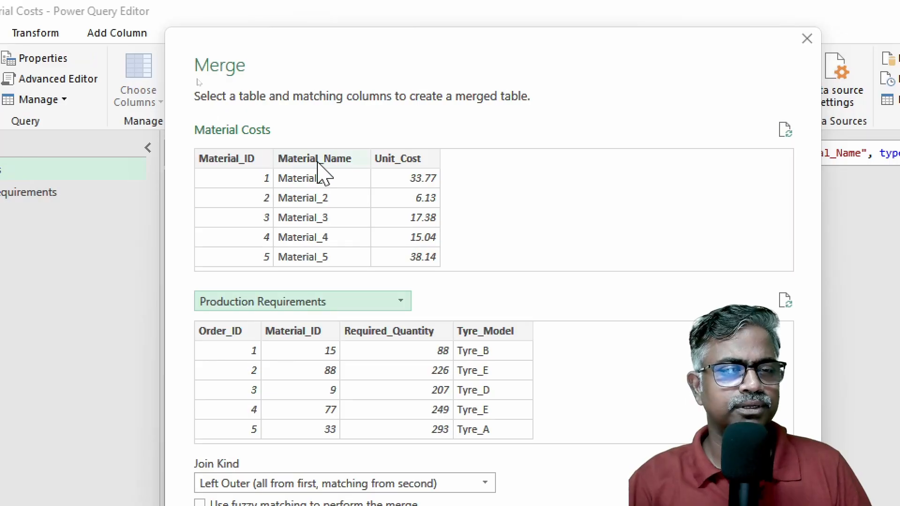
{"action": "left_click", "coordinate": [250, 159]}
{"action": "left_click", "coordinate": [311, 331]}
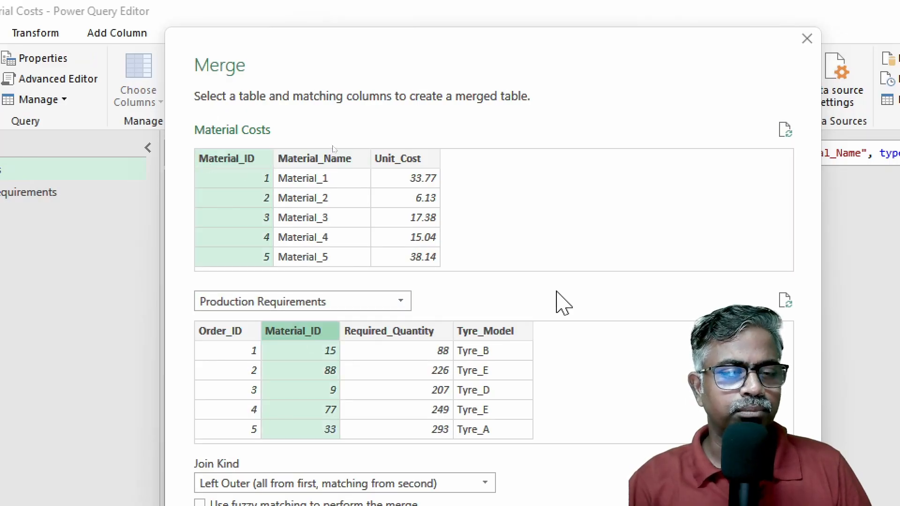
{"action": "scroll", "coordinate": [482, 452], "scroll_direction": "down", "scroll_amount": 3}
{"action": "left_click", "coordinate": [435, 396]}
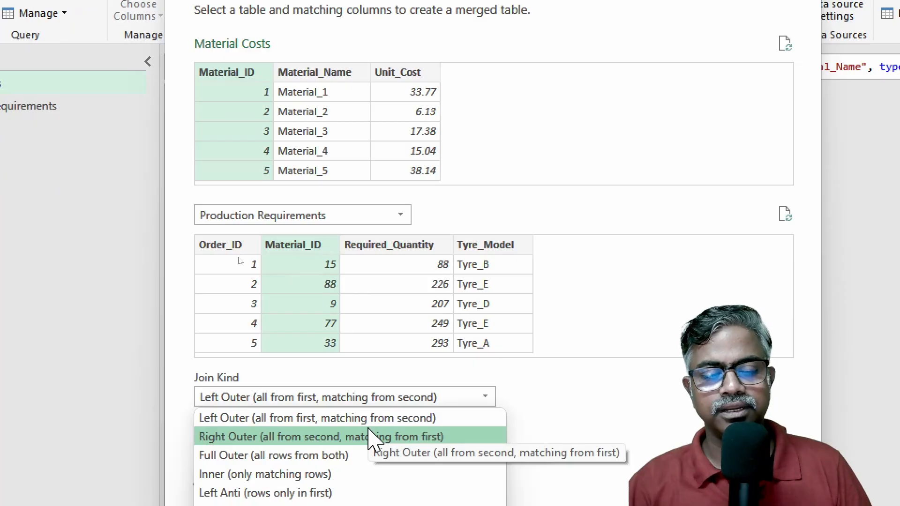
{"action": "left_click", "coordinate": [399, 438]}
{"action": "scroll", "coordinate": [568, 450], "scroll_direction": "down", "scroll_amount": 1}
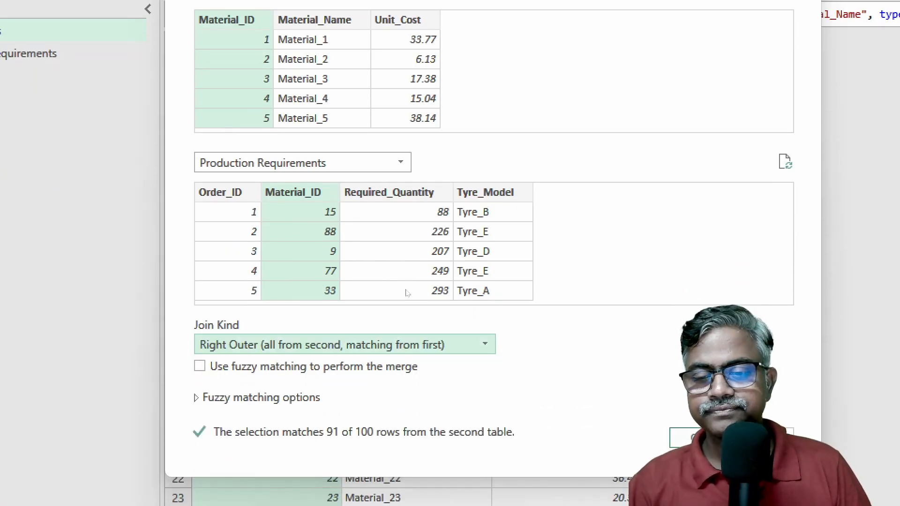
{"action": "left_click", "coordinate": [694, 468]}
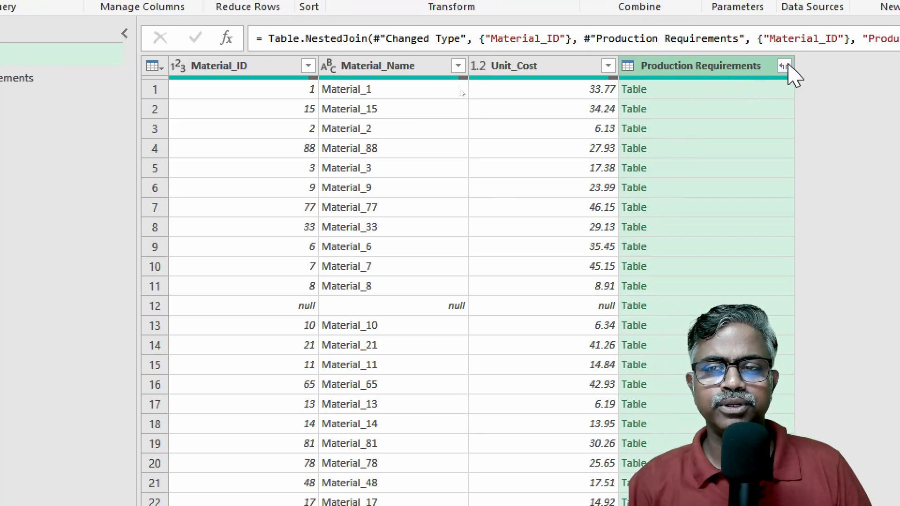
Step: Expand the merged Production Requirements column to Material_ID, Required_Quantity and Tyre_Model, without Order_ID and without the original column name as prefix
{"action": "left_click", "coordinate": [807, 56]}
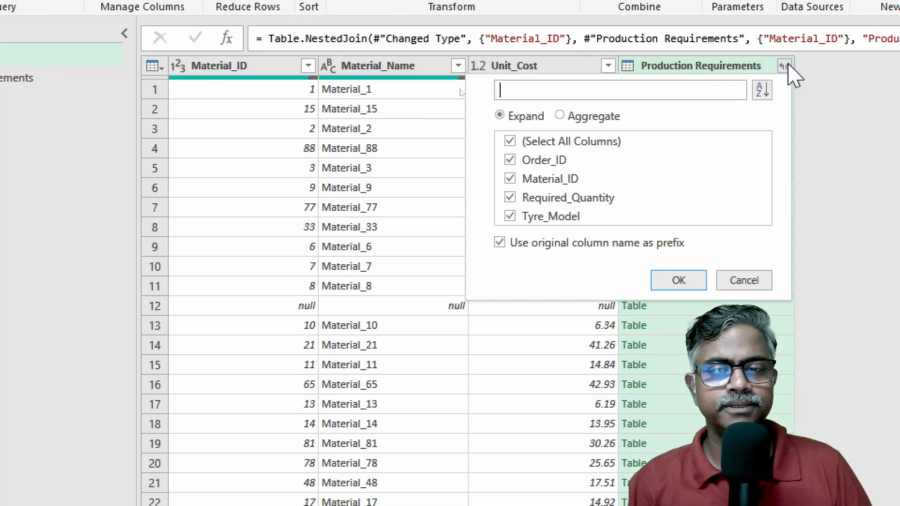
{"action": "left_click", "coordinate": [539, 142]}
{"action": "left_click", "coordinate": [535, 178]}
{"action": "left_click", "coordinate": [540, 202]}
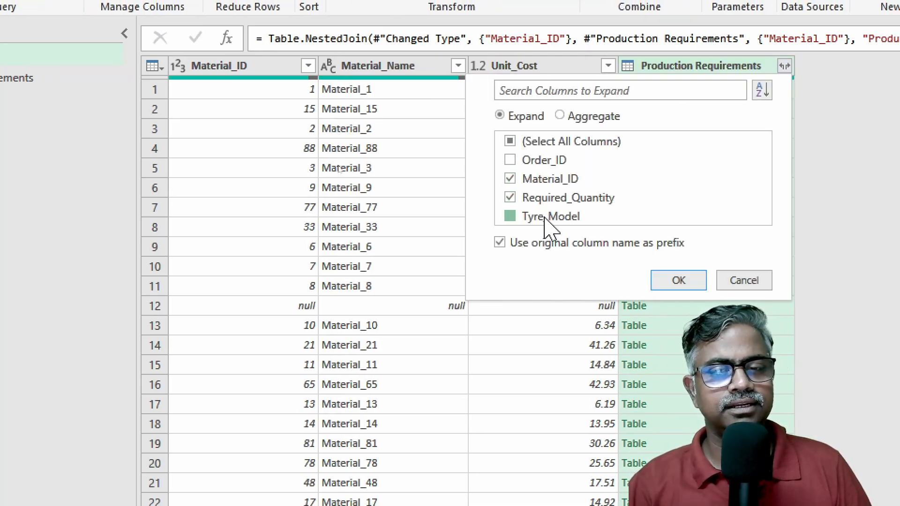
{"action": "left_click", "coordinate": [543, 217]}
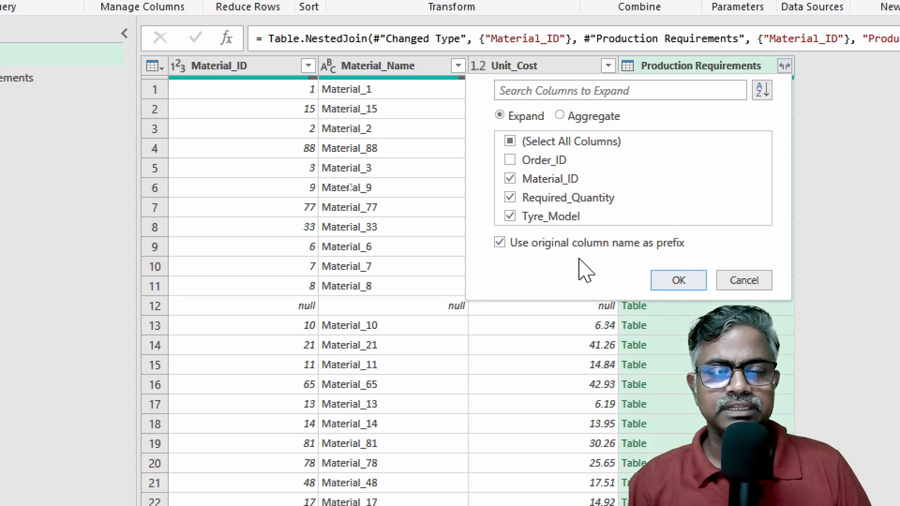
{"action": "left_click", "coordinate": [544, 245]}
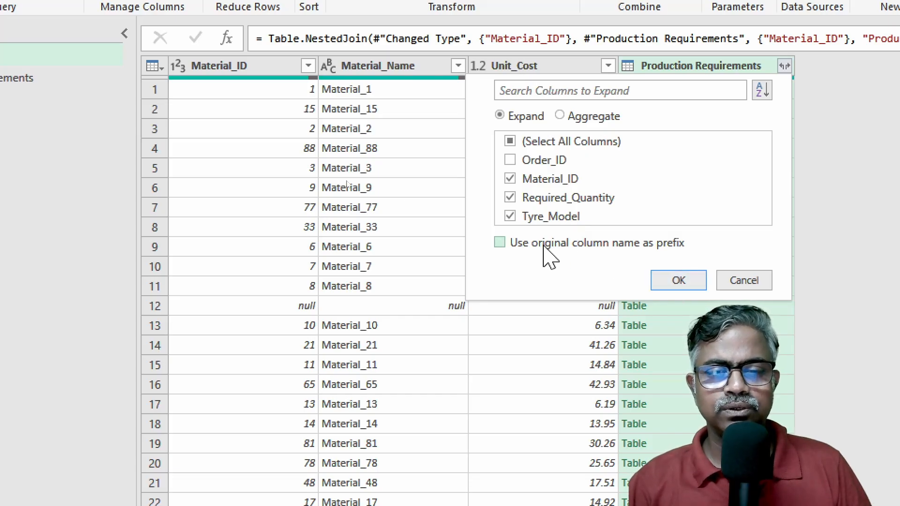
{"action": "left_click", "coordinate": [679, 280]}
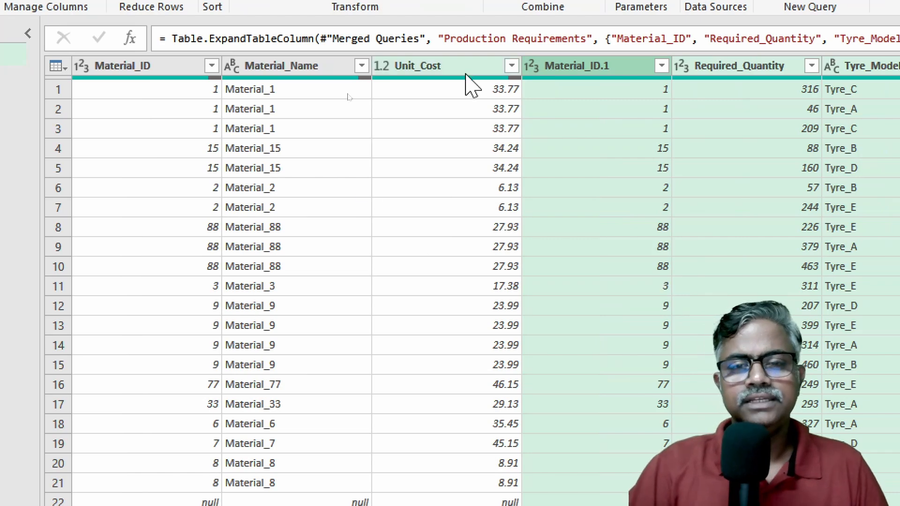
Step: Examine the Right Outer join rows, comparing Material_ID with Material_ID.1 for requirements with and without a matching material
{"action": "scroll", "coordinate": [579, 208], "scroll_direction": "down", "scroll_amount": 1}
{"action": "scroll", "coordinate": [579, 207], "scroll_direction": "down", "scroll_amount": 3}
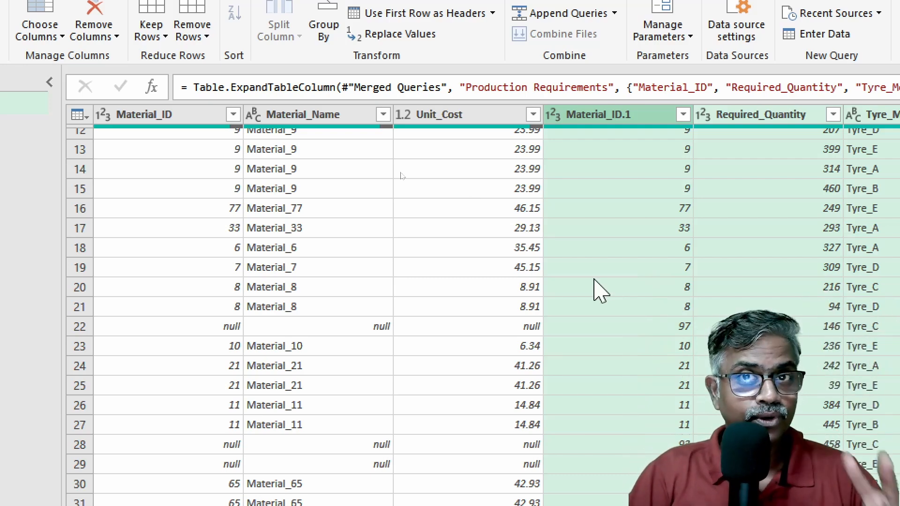
{"action": "scroll", "coordinate": [598, 291], "scroll_direction": "up", "scroll_amount": 2}
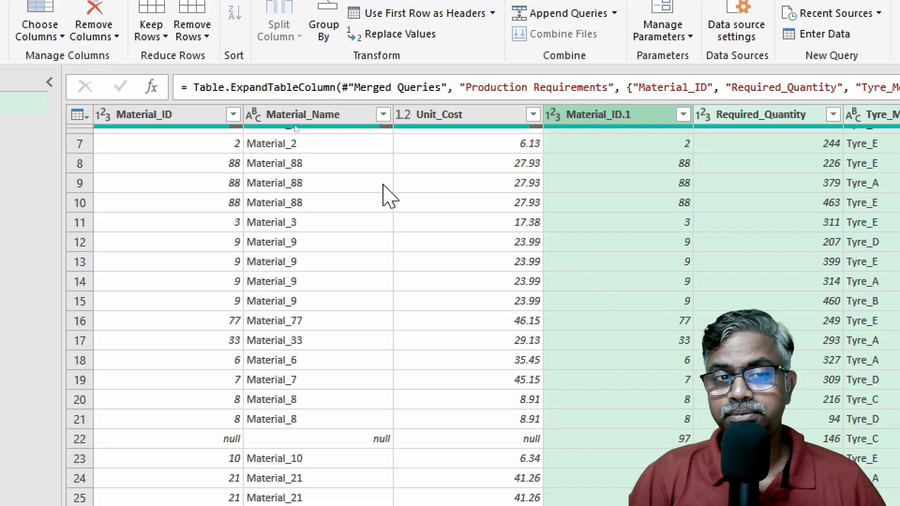
{"action": "scroll", "coordinate": [387, 195], "scroll_direction": "up", "scroll_amount": 2}
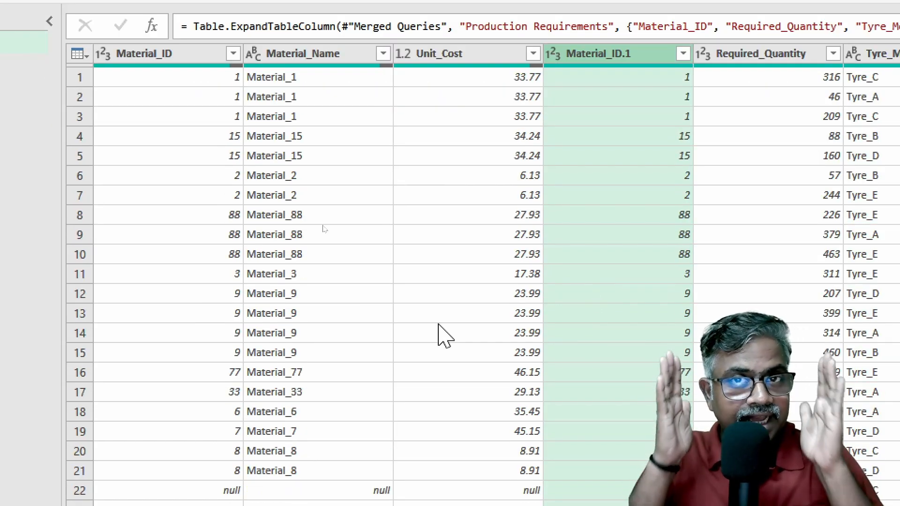